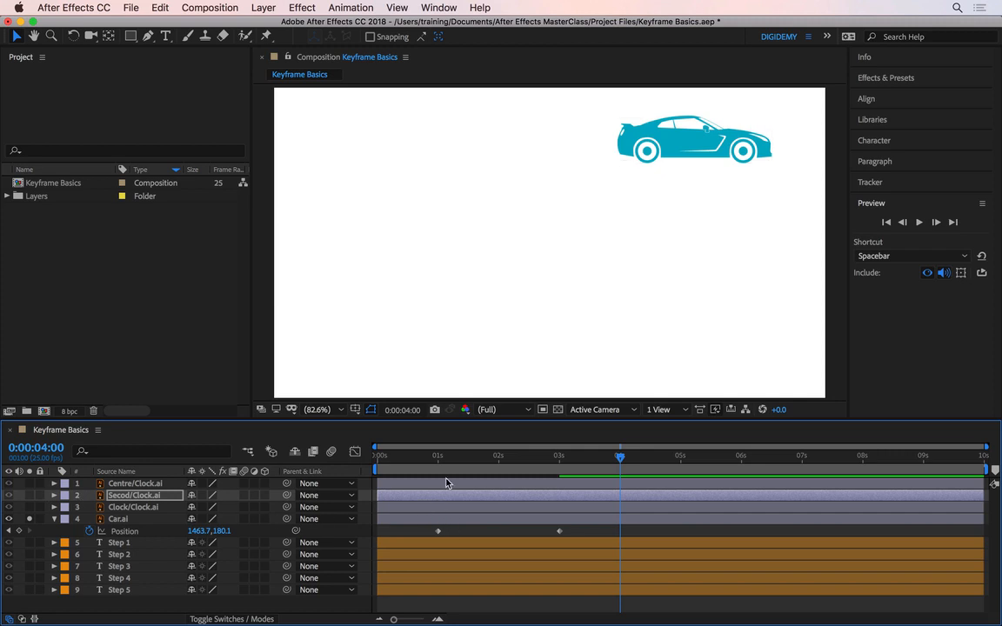
- Preview the car's motion from its first Position keyframe at 0:00:01:00
left_click(445, 457)
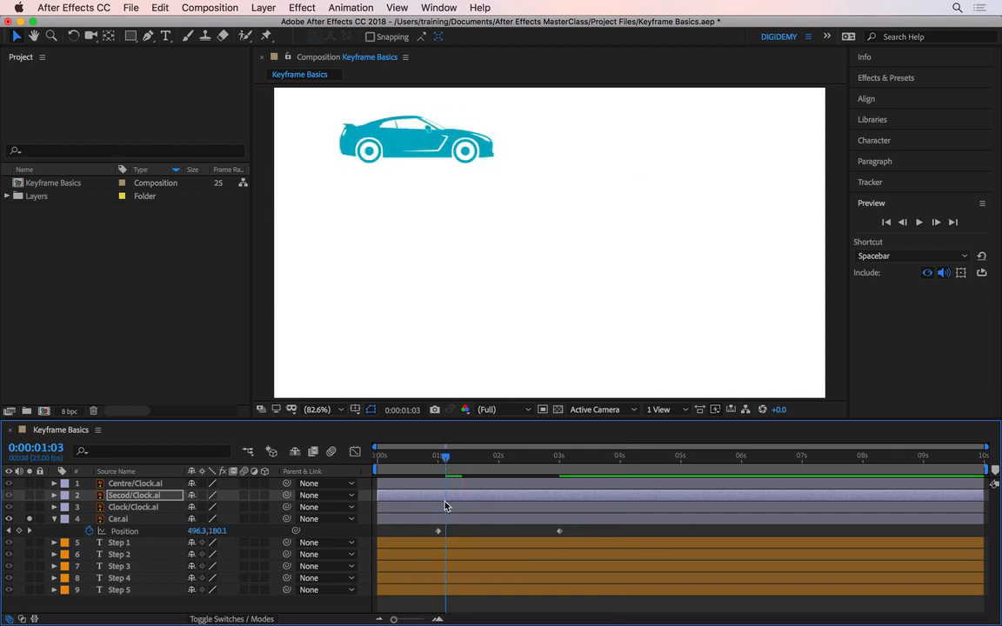
key("equal")
key("equal")
key("equal")
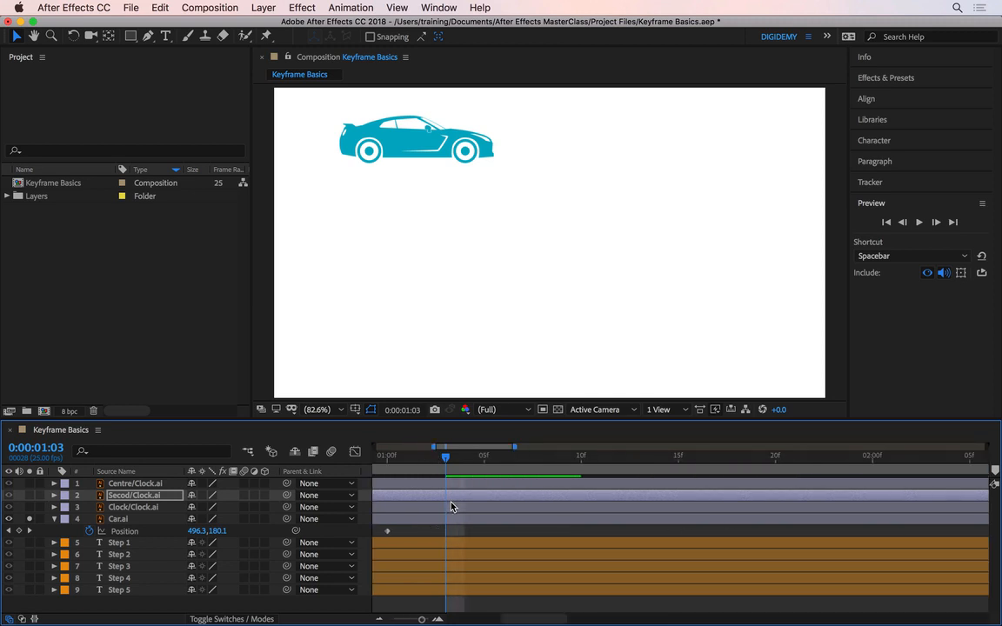
key("minus")
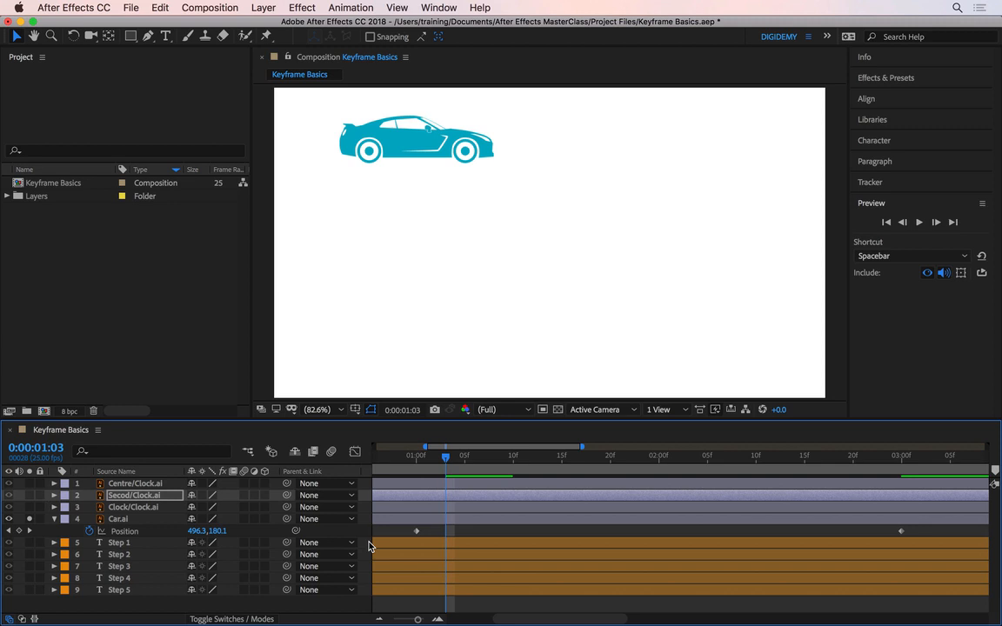
left_click_drag(445, 456, 418, 456)
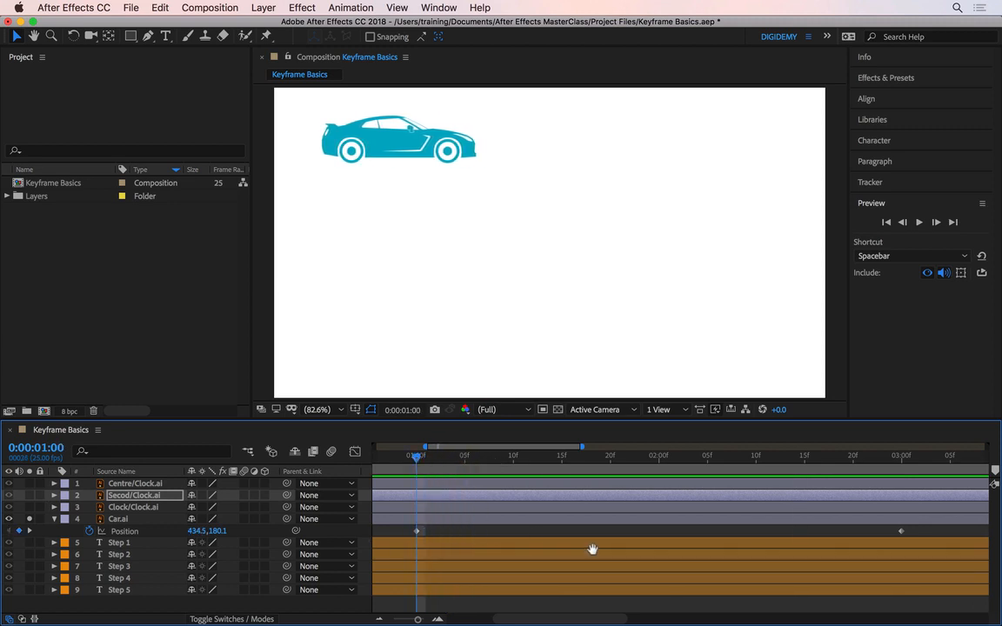
key("space")
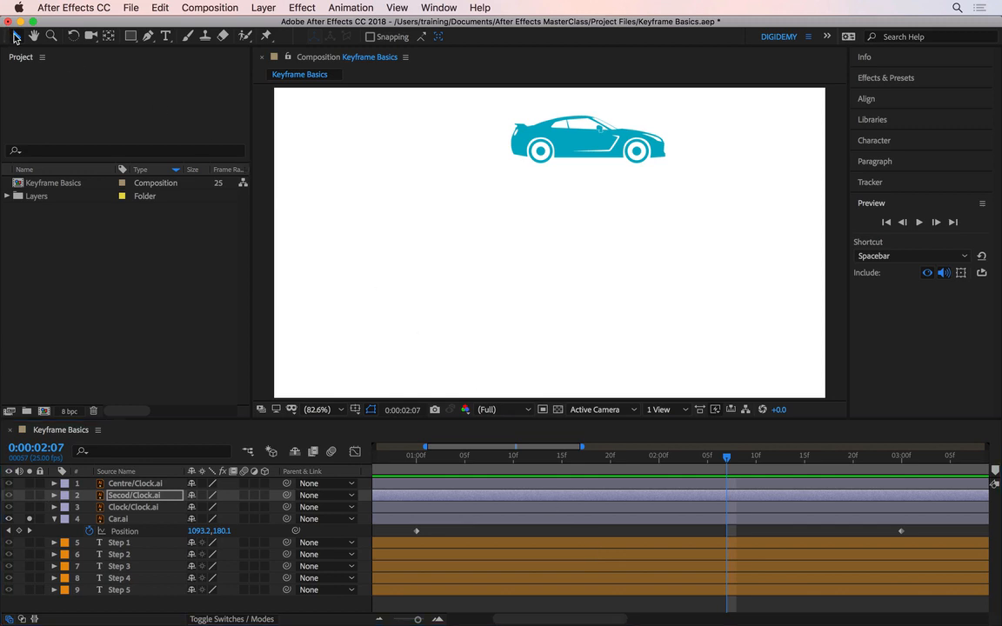
- Move the car's second Position keyframe earlier, to about 0:00:02:01, and preview the motion from just before the first keyframe
left_click(903, 532)
left_click_drag(901, 533, 666, 531)
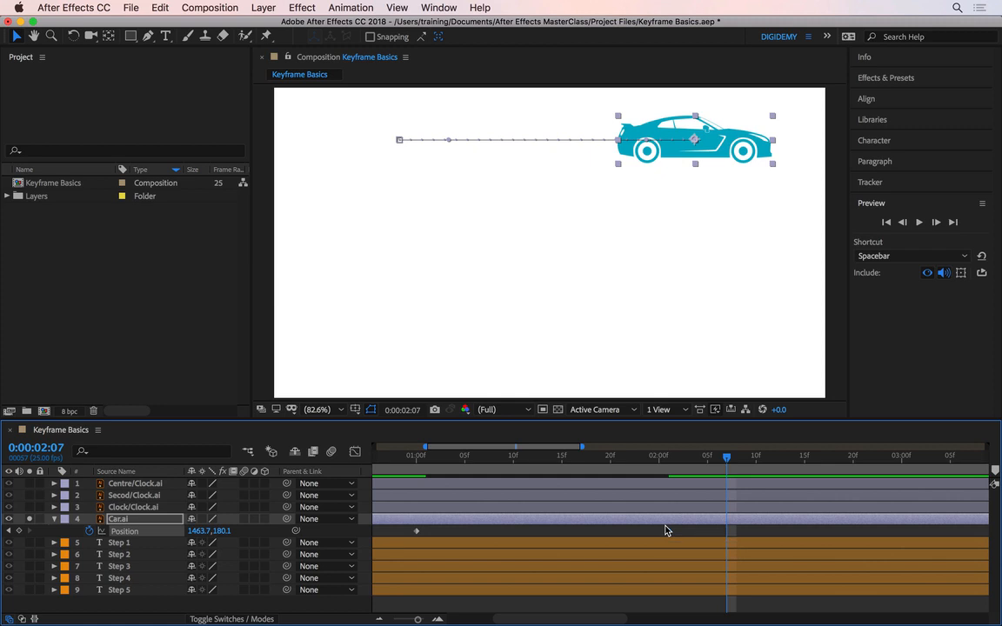
left_click(394, 456)
key("space")
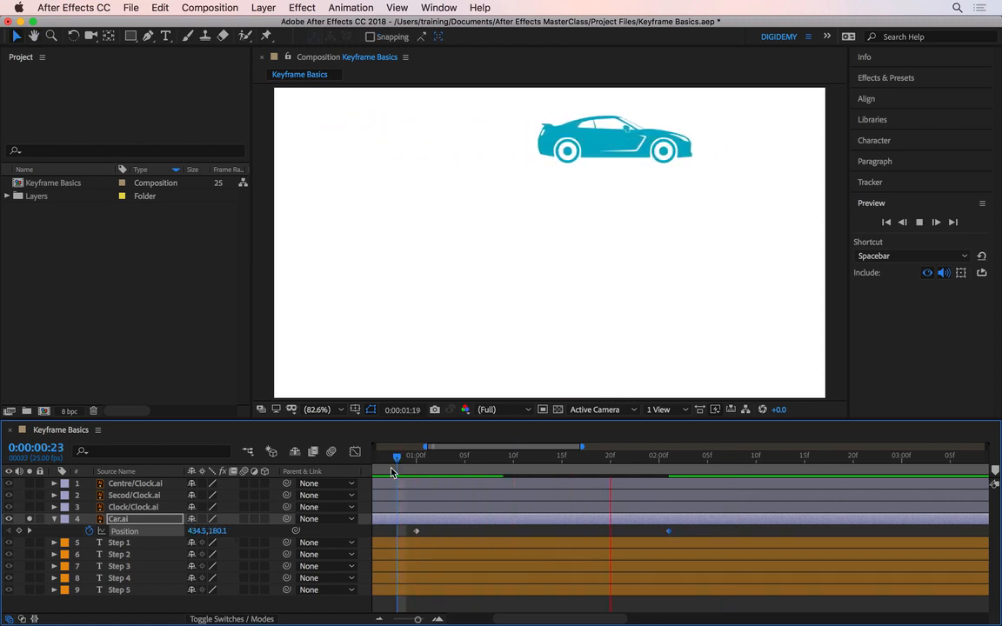
key("space")
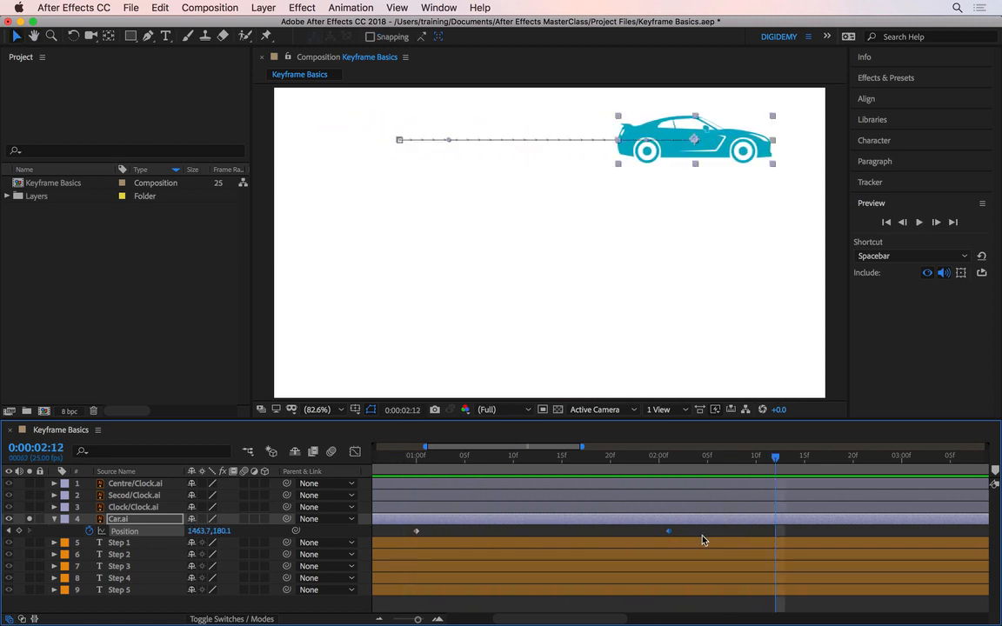
- Move the car's second Position keyframe to about 0:00:01:08 and preview the faster motion
left_click_drag(668, 531, 493, 532)
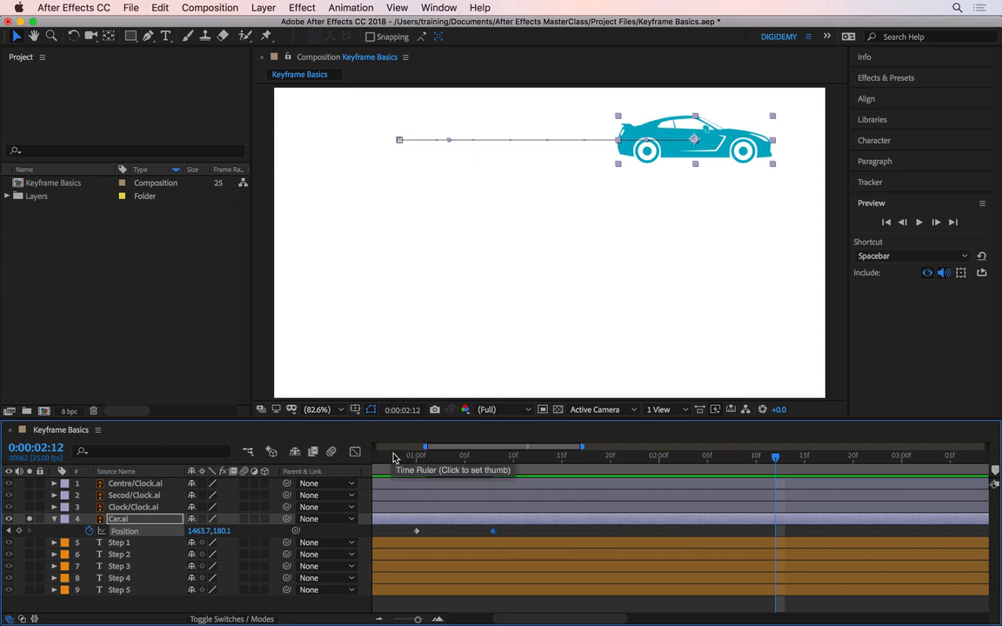
left_click(397, 456)
key("space")
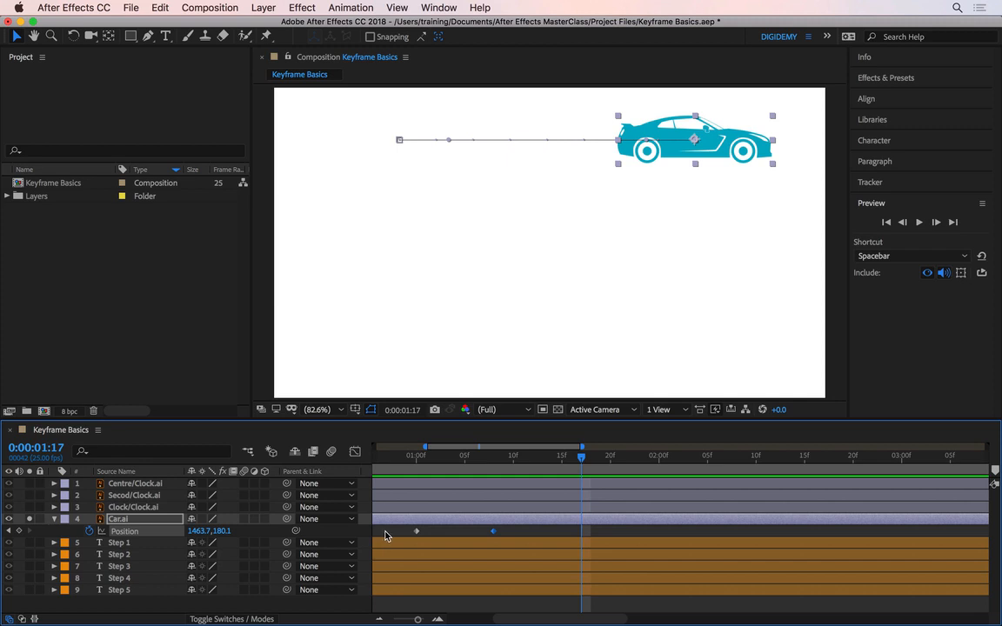
- Move the car's second Position keyframe out to about 0:00:06:16 and preview the slower motion from 0:00:01:00
left_click_drag(494, 537, 913, 531)
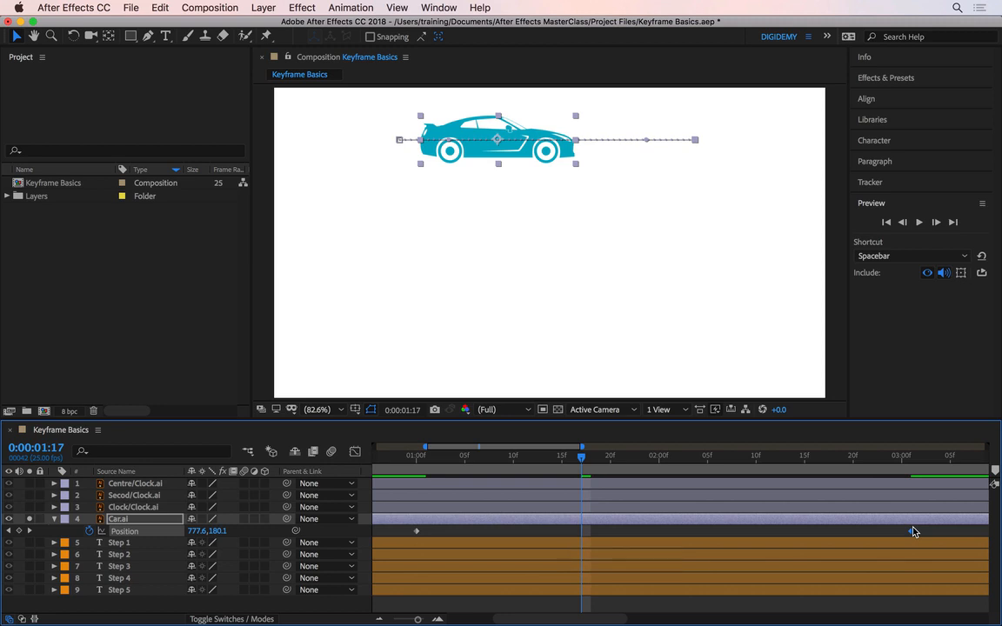
key("minus")
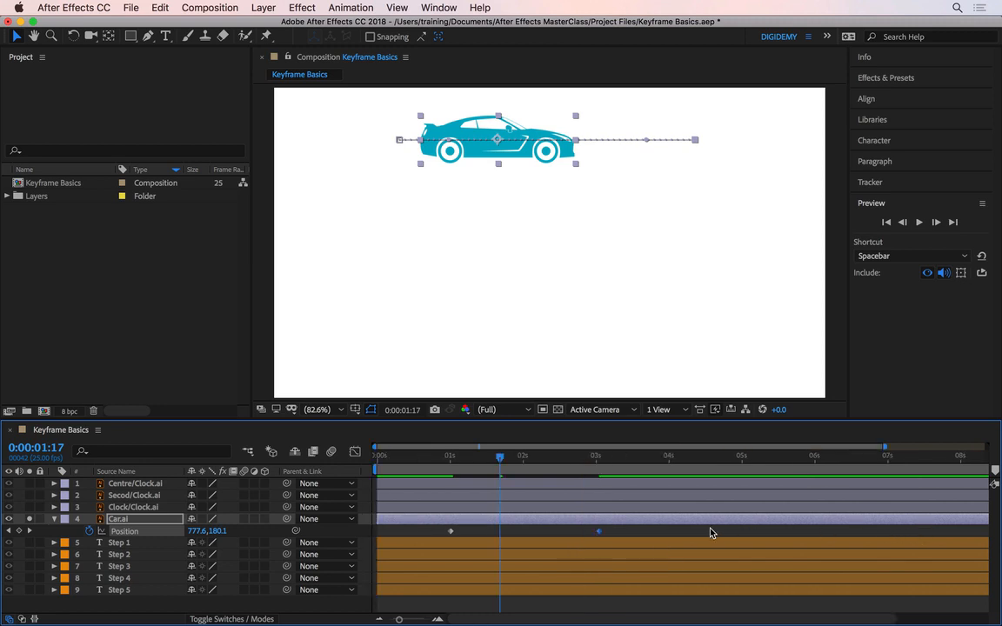
key("minus")
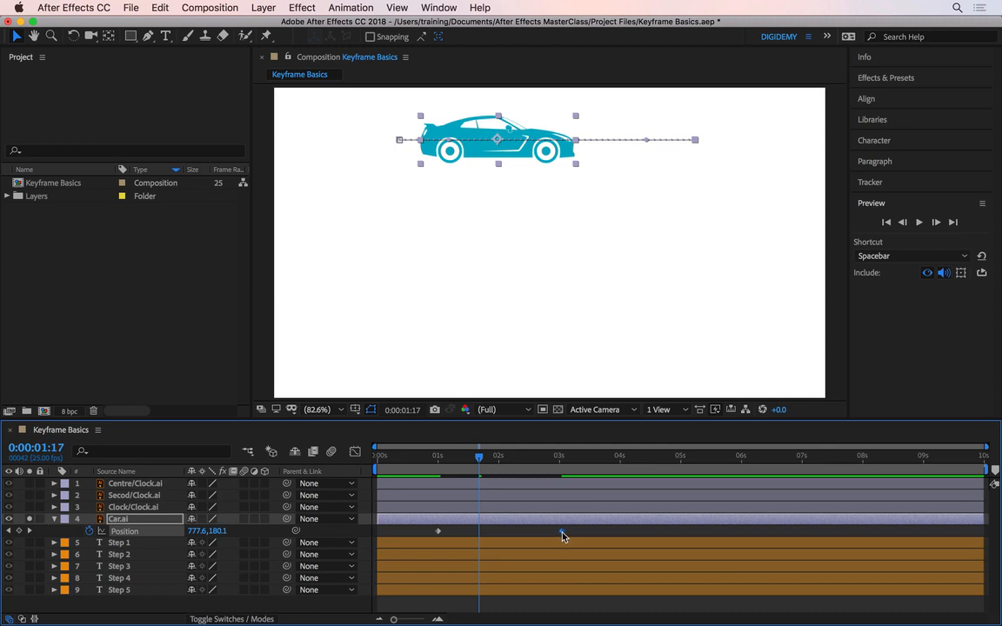
left_click_drag(561, 537, 783, 548)
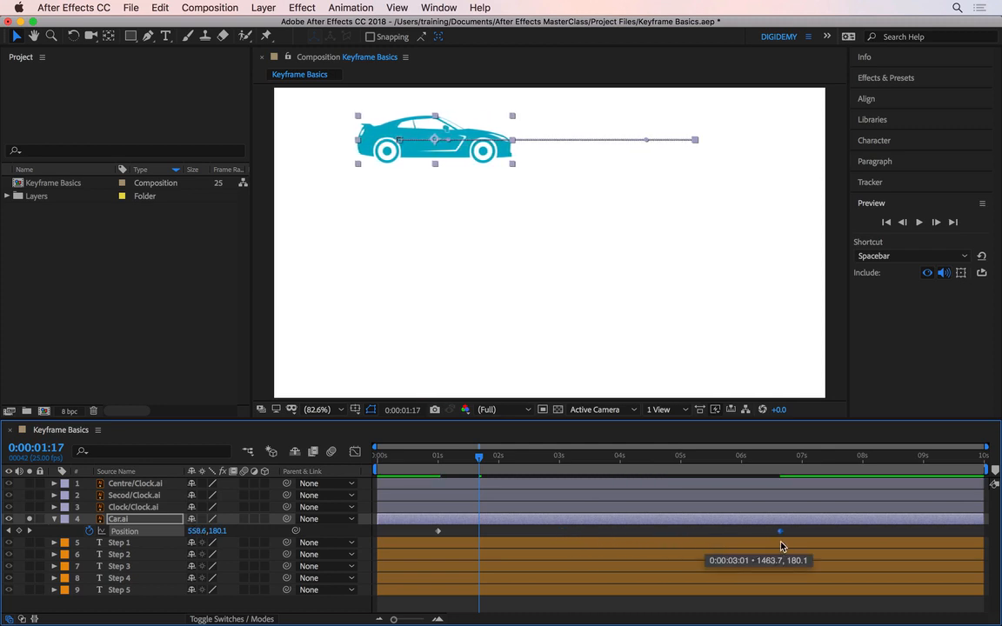
left_click(437, 459)
key("space")
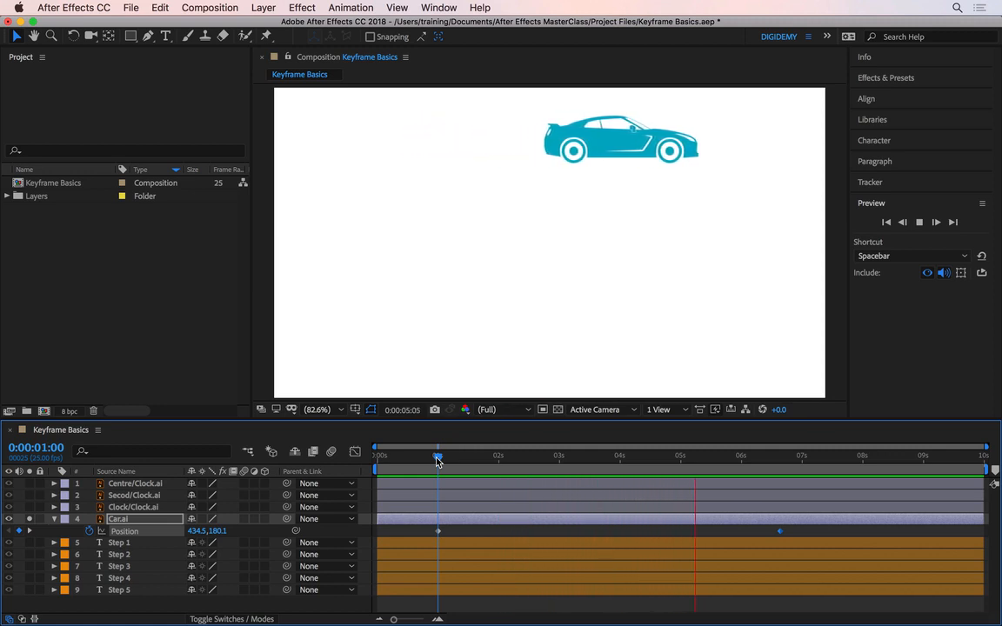
key("space")
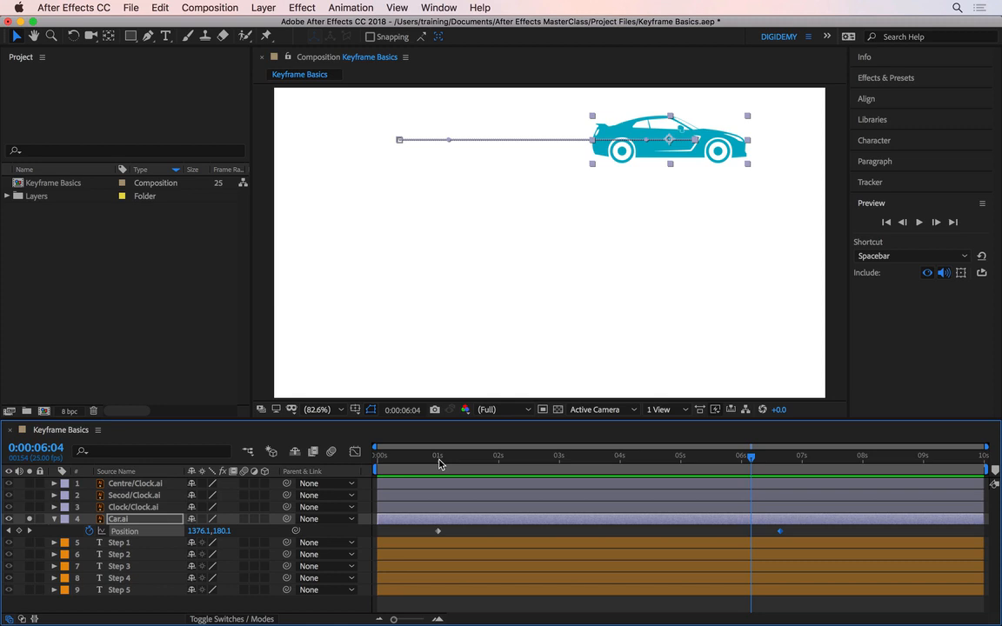
- Turn off solo on the Car.ai layer and select the Centre/Clock.ai layer
left_click(30, 519)
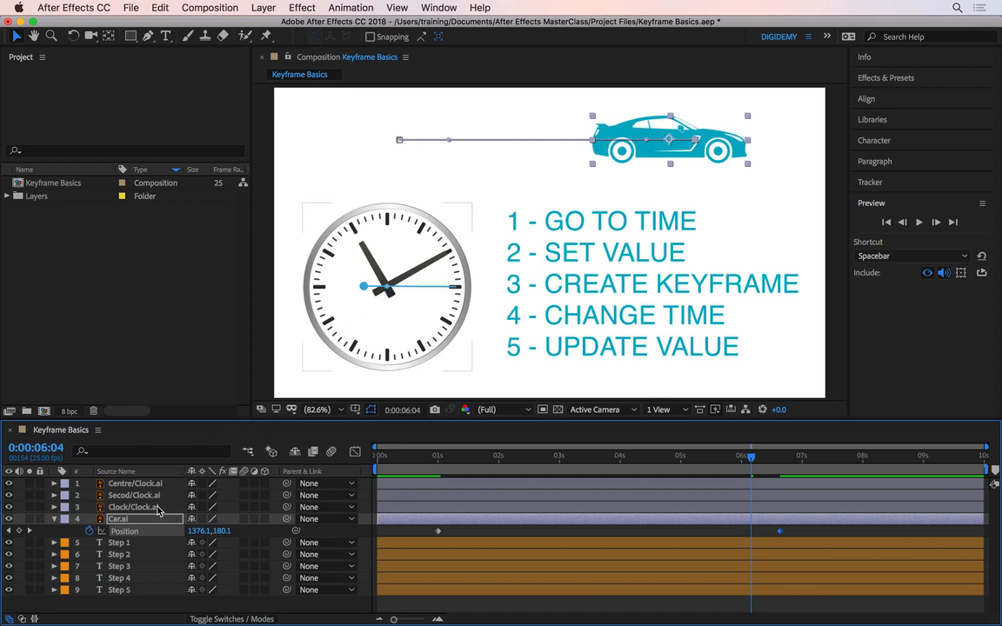
key("super+Up")
key("super+Up")
key("super+Up")
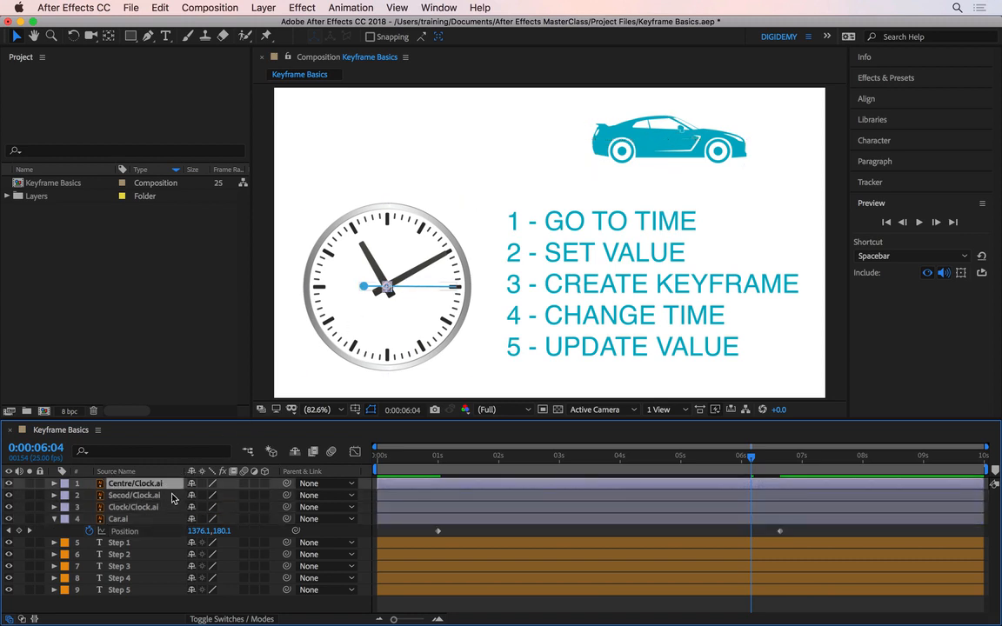
- Correct the name of the clock's Secod layer to Second
left_click(126, 502)
key("Return")
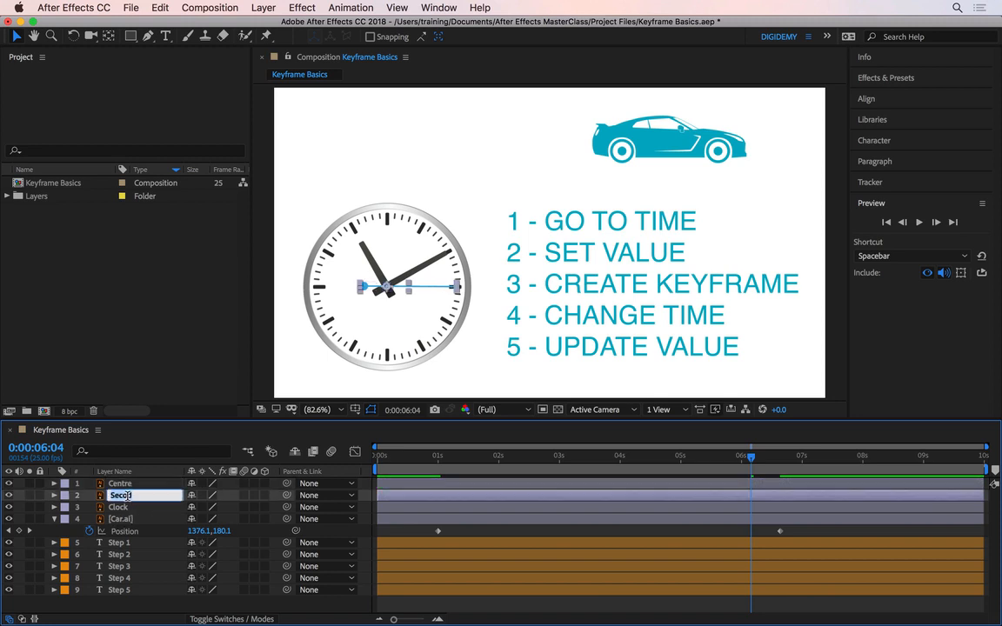
left_click(128, 496)
type("nd")
left_click(153, 485)
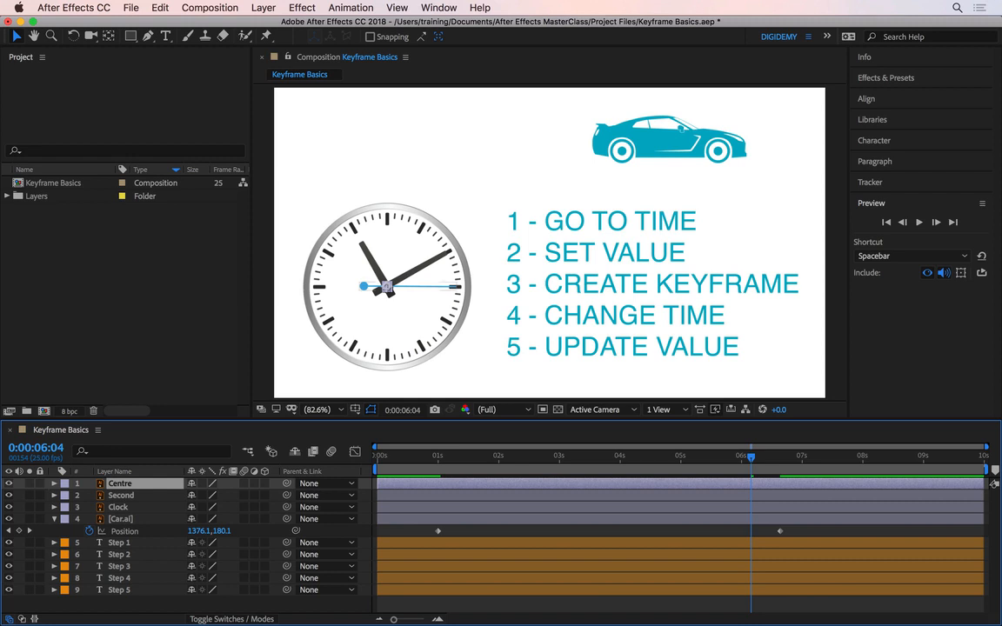
- Reveal and hide the Second layer's keyframed properties, and collapse the Car.ai layer's
left_click(364, 286)
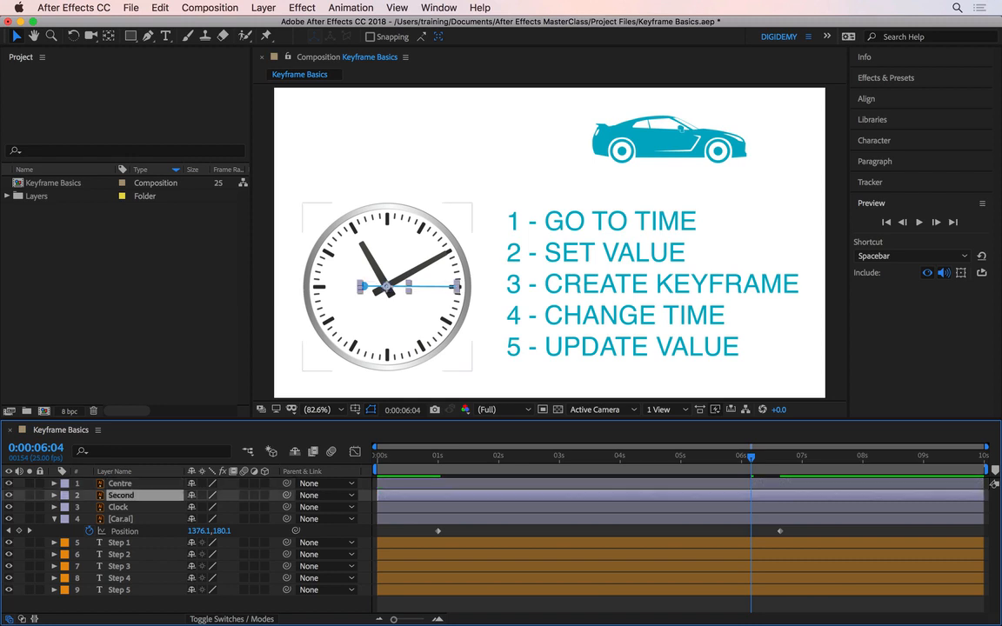
key("u")
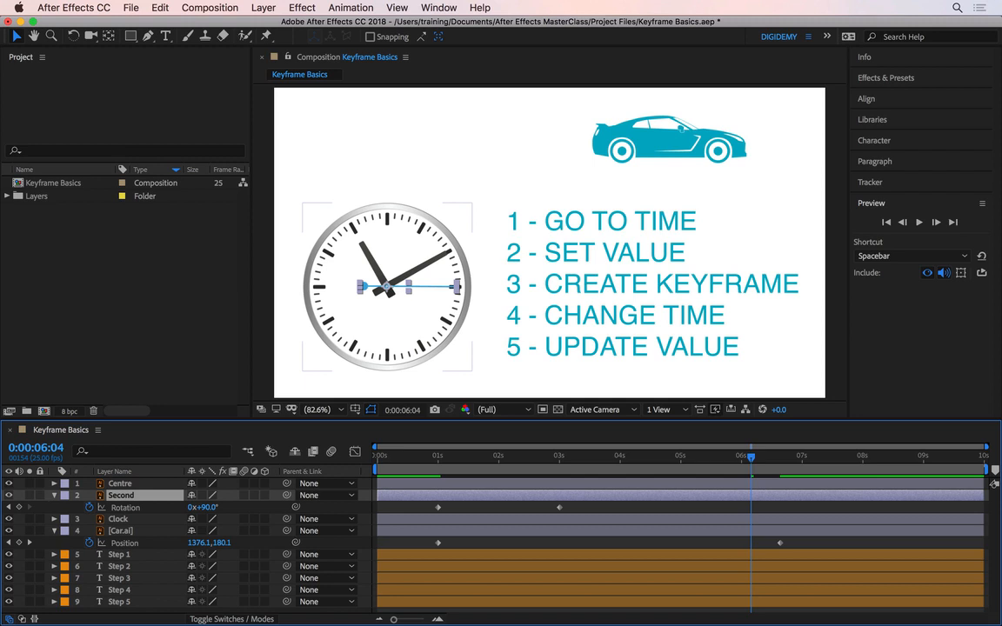
key("u")
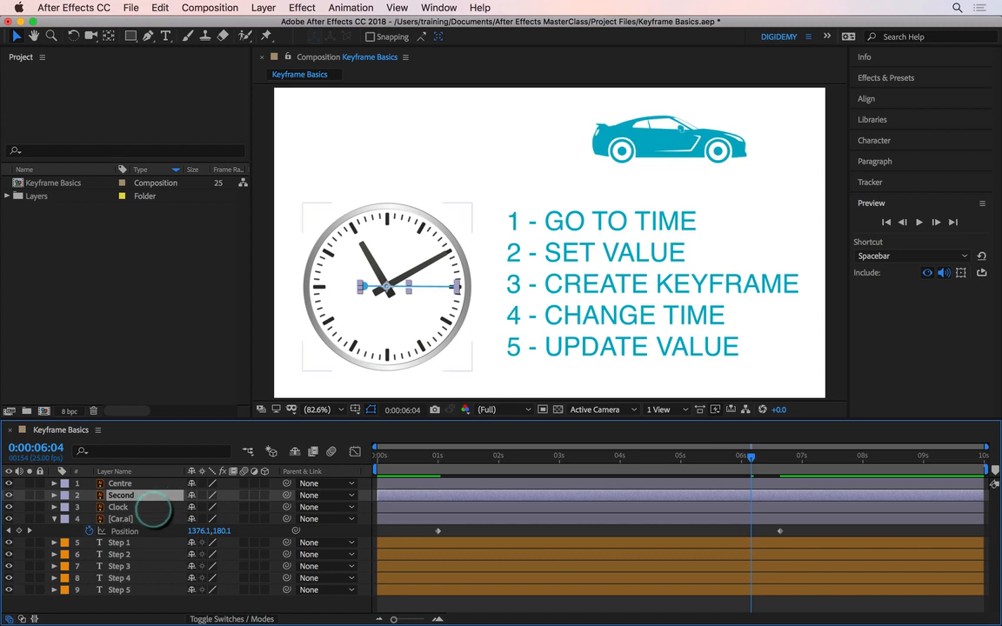
left_click(146, 519)
key("u")
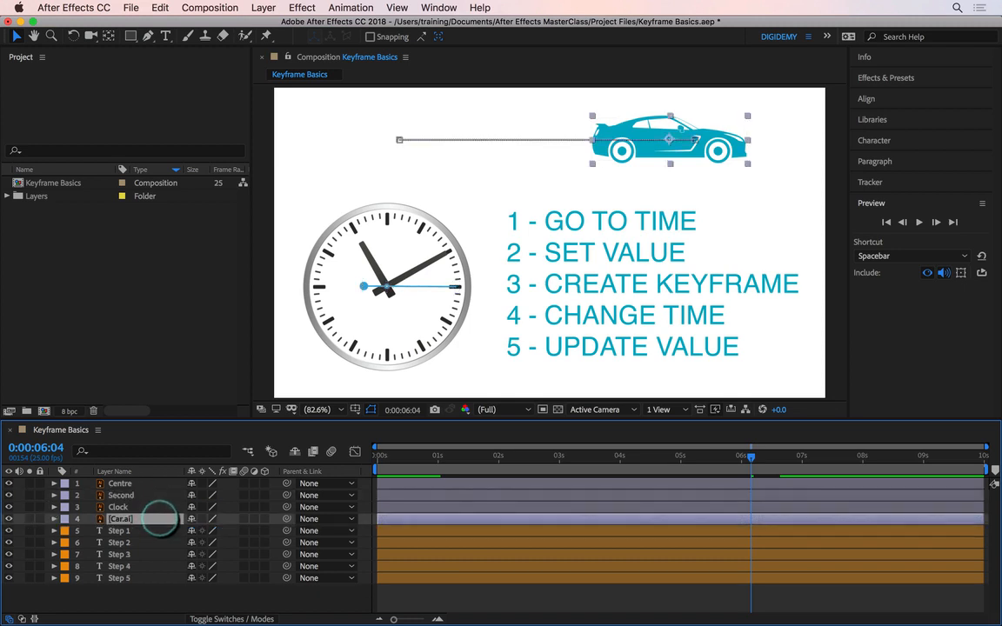
- Show the Second layer's Rotation and the Car.ai layer's Position keyframes in the timeline
left_click(148, 495)
key("r")
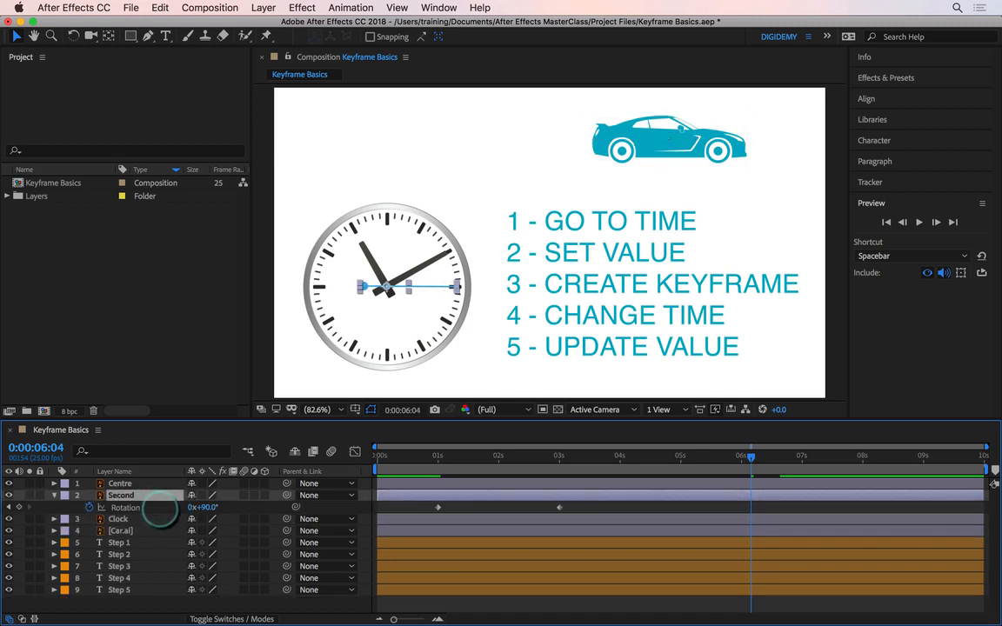
left_click(147, 531)
key("u")
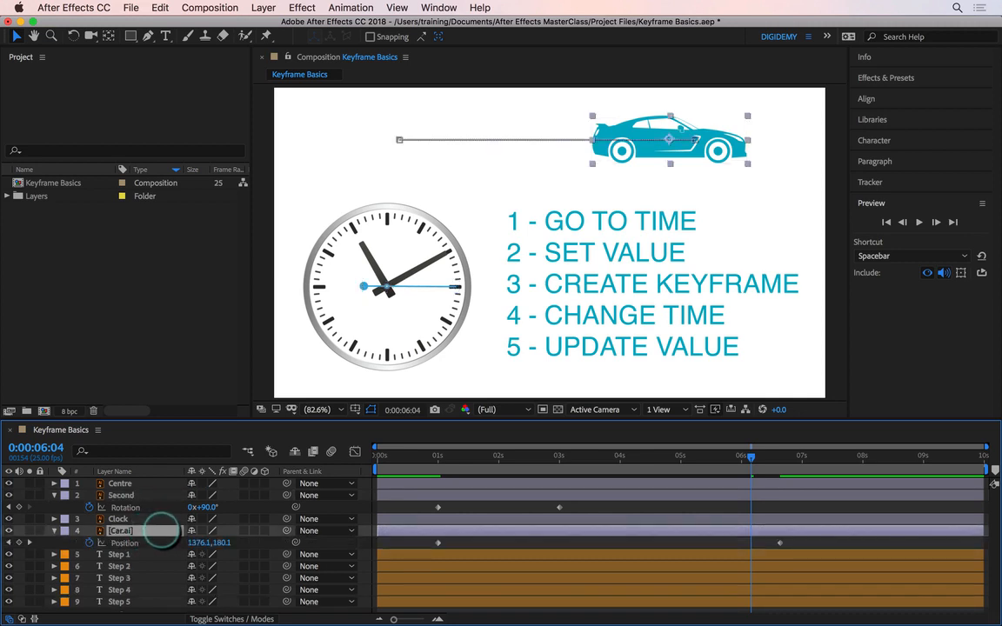
left_click(156, 498)
key("r")
key("r")
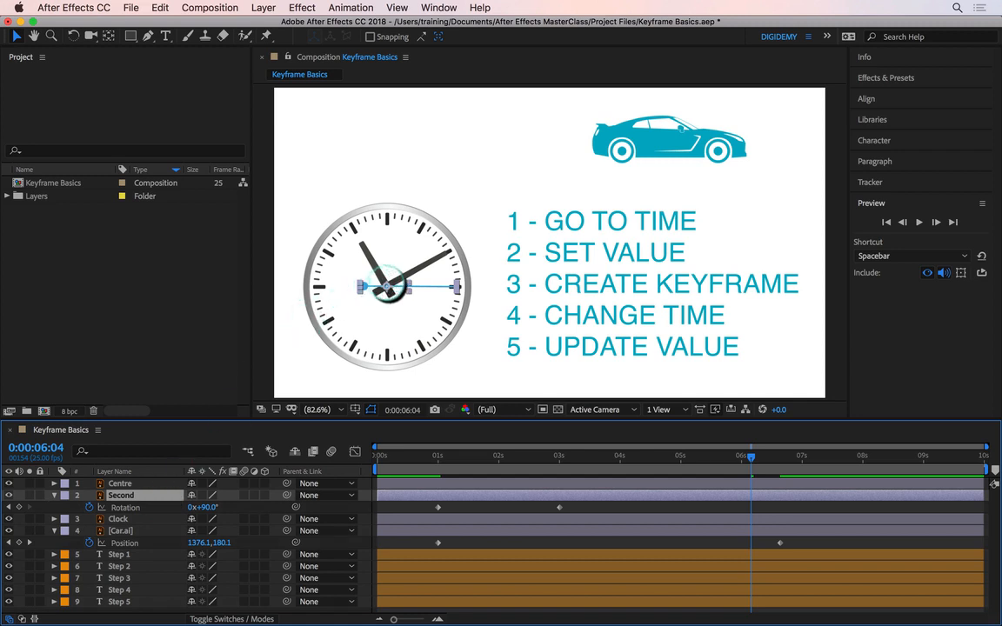
- Align the Second layer's last Rotation keyframe with the car's last Position keyframe at about 0:00:06:16, and preview from the start
left_click(560, 507)
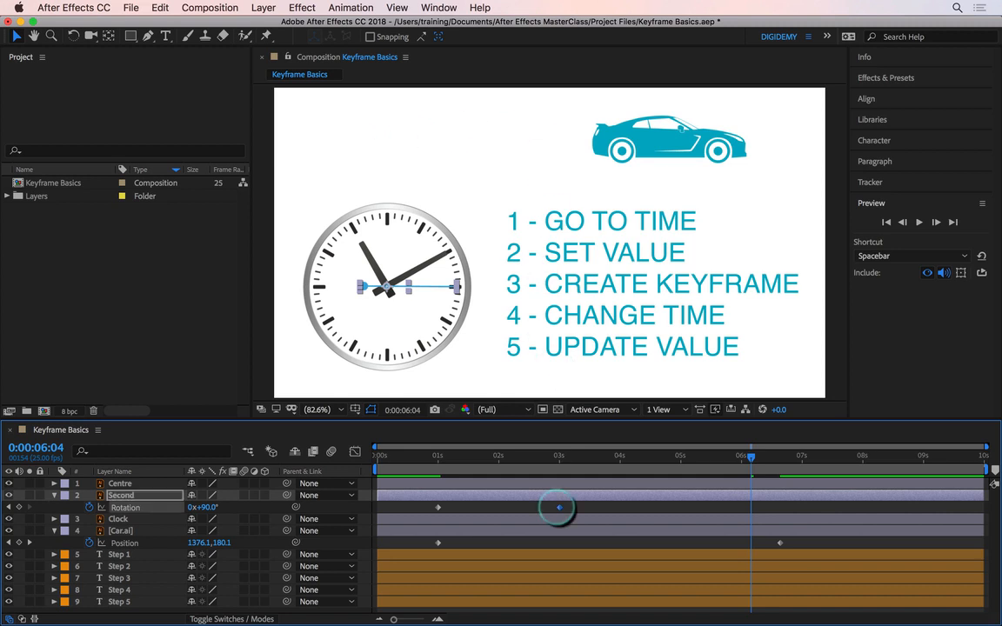
left_click_drag(560, 508, 777, 512)
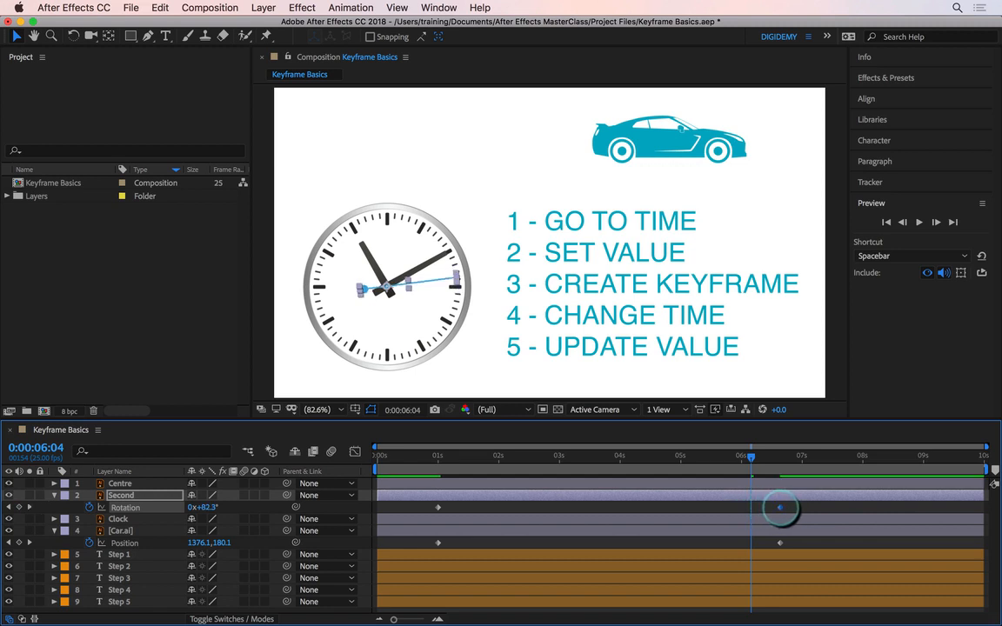
mouse_move(782, 510)
key("Home")
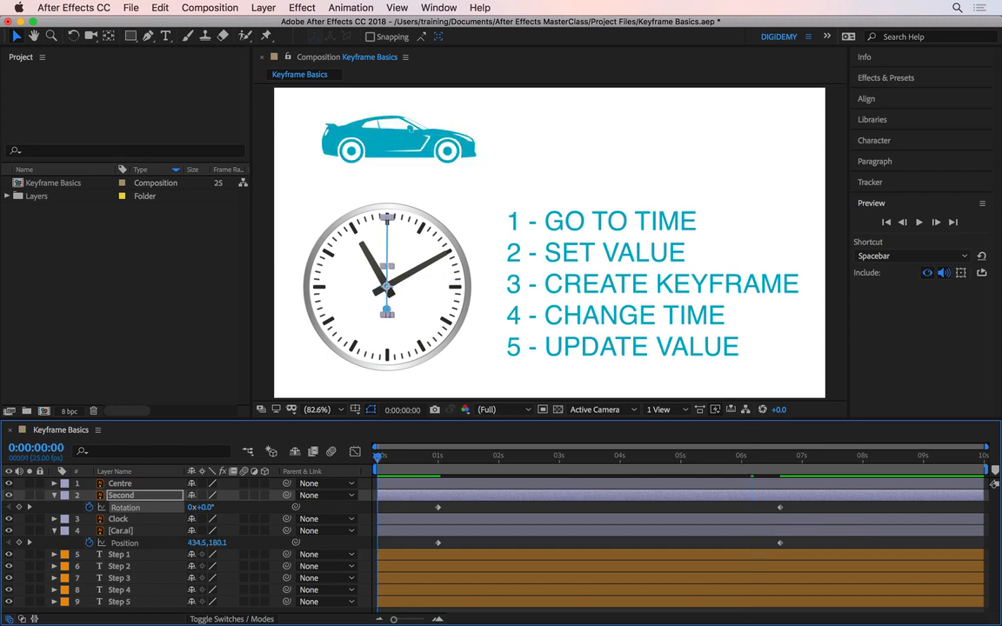
key("space")
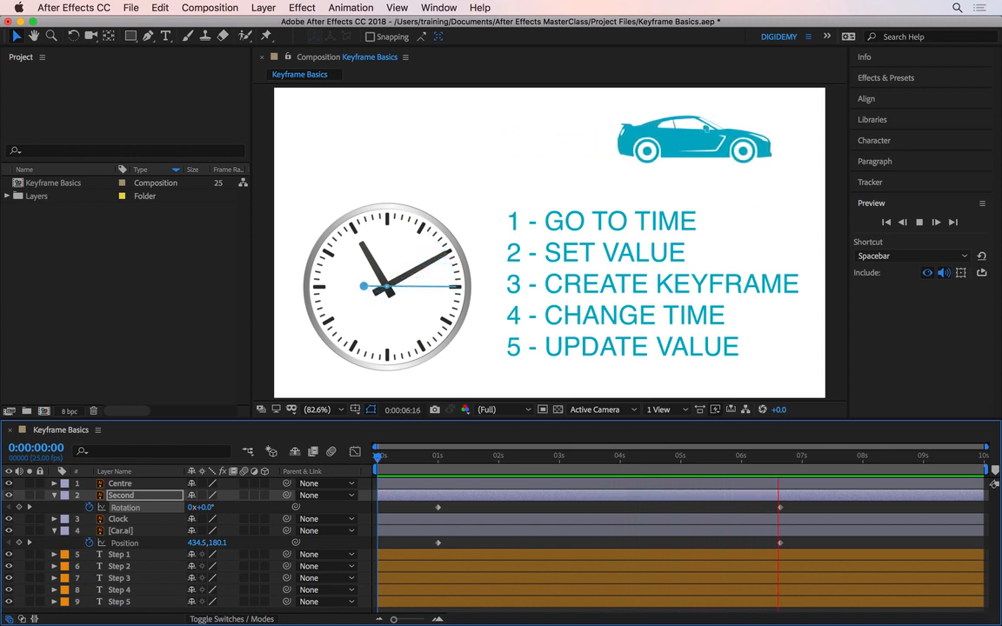
key("space")
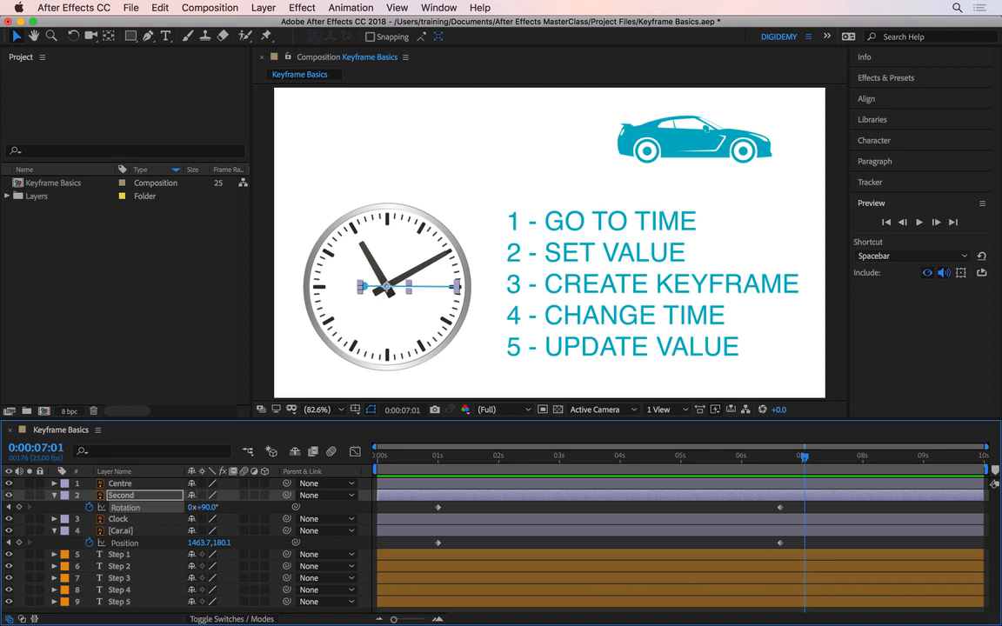
- Move the last Rotation and Position keyframes of the Second and Car.ai layers together to 0:00:02:09, and preview from the start
left_click_drag(799, 504, 773, 545)
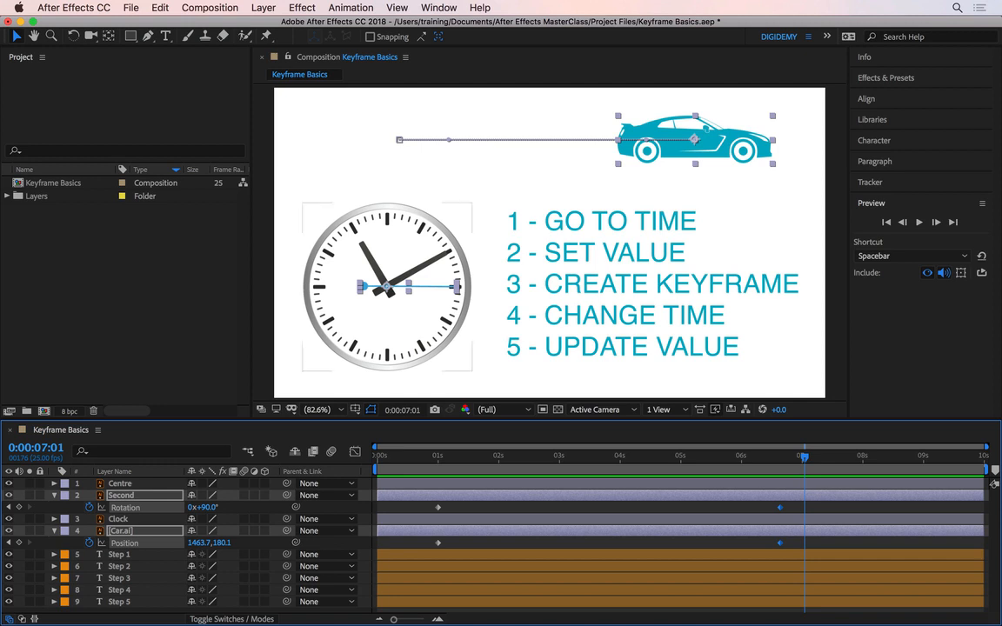
left_click_drag(780, 507, 520, 507)
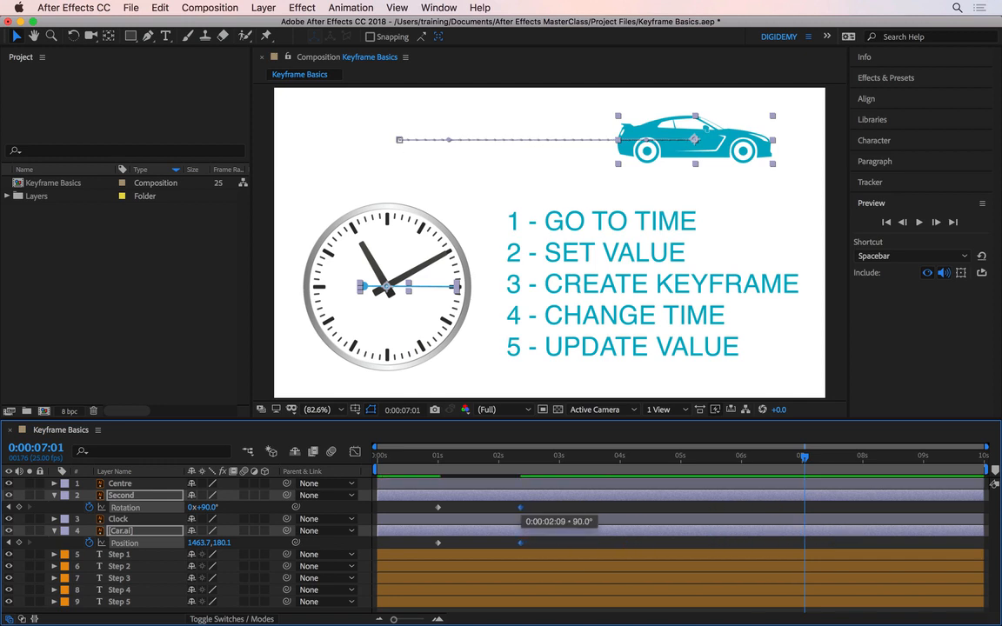
left_click(379, 457)
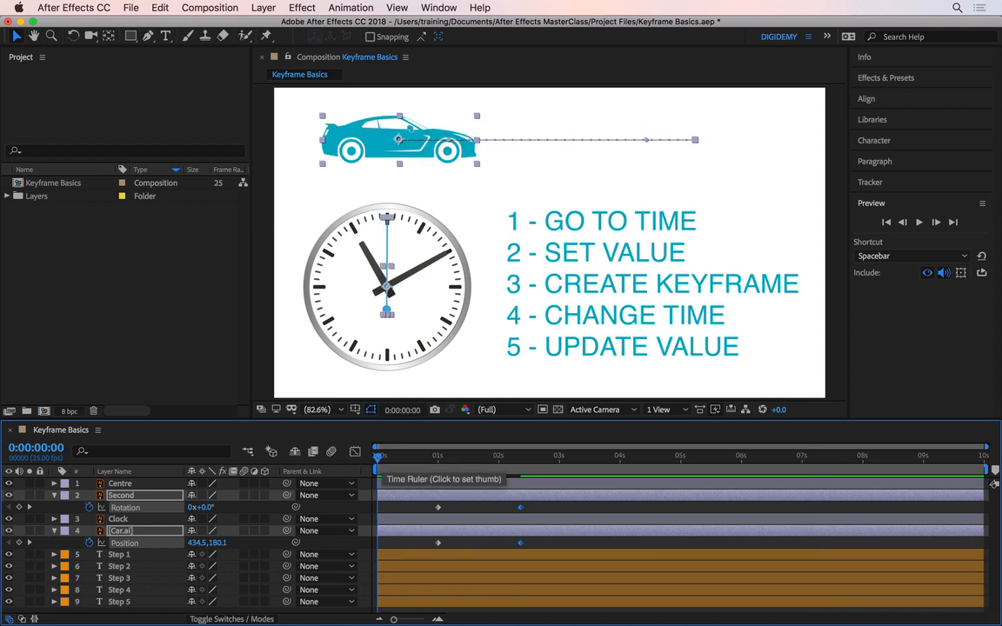
key("space")
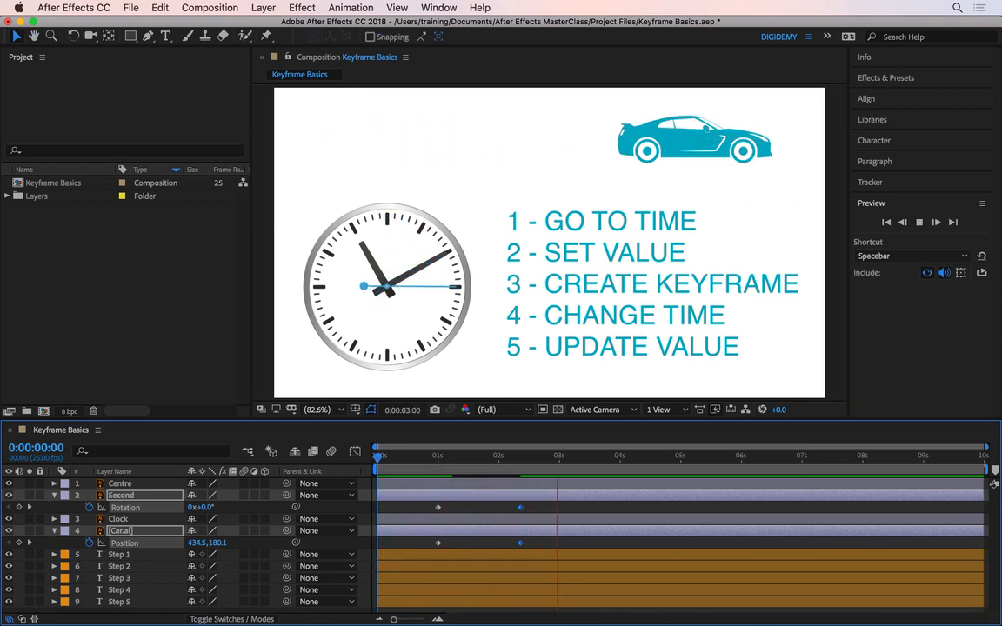
key("space")
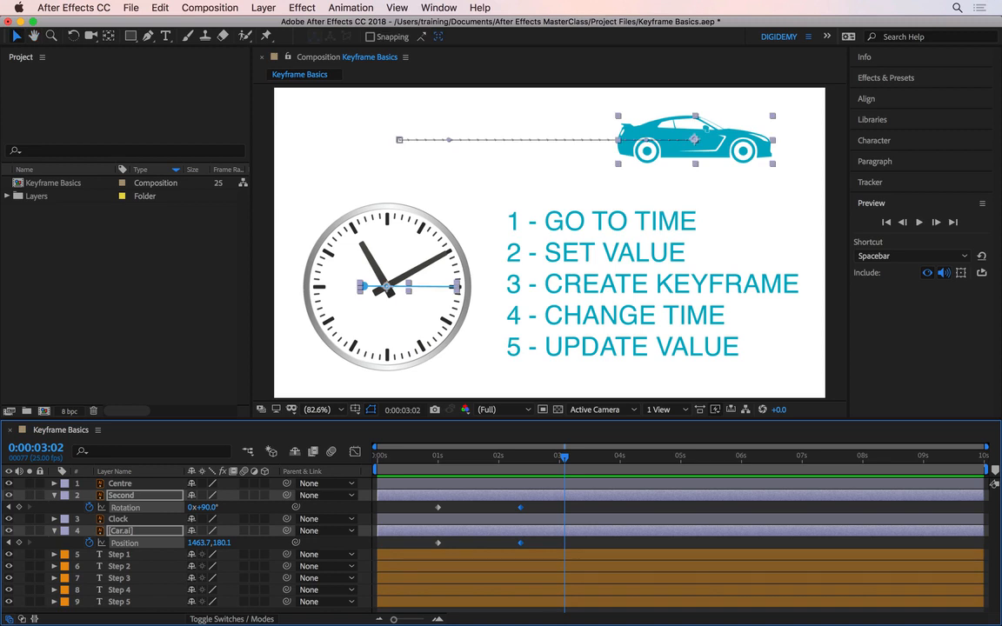